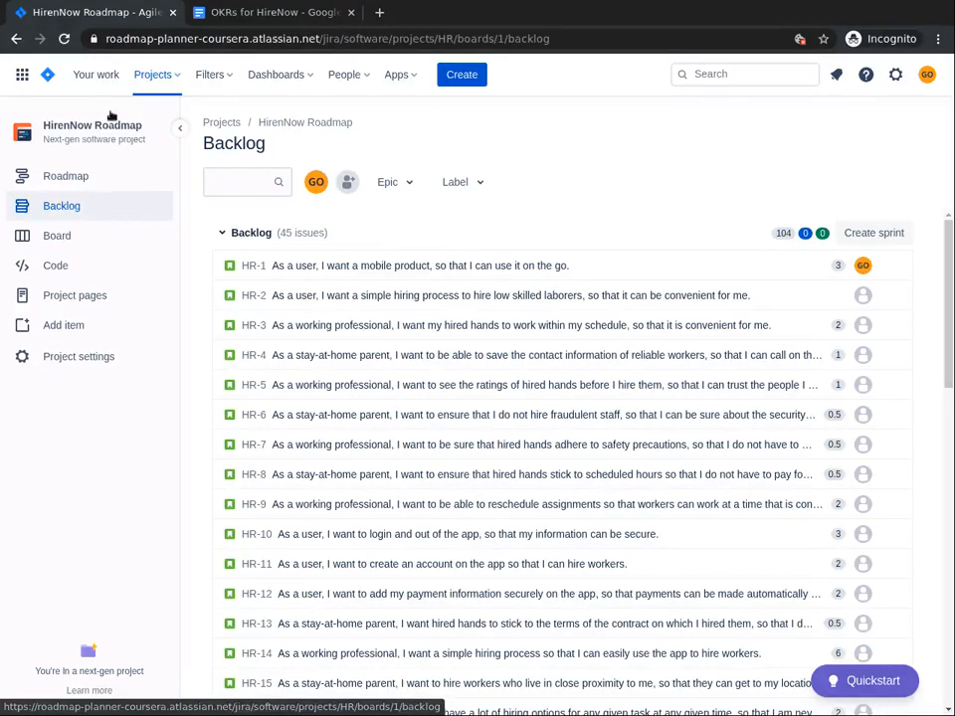
- Check the objectives in the OKRs for HireNow document and create an epic named "Build an MVP" on the project's roadmap
click(246, 14)
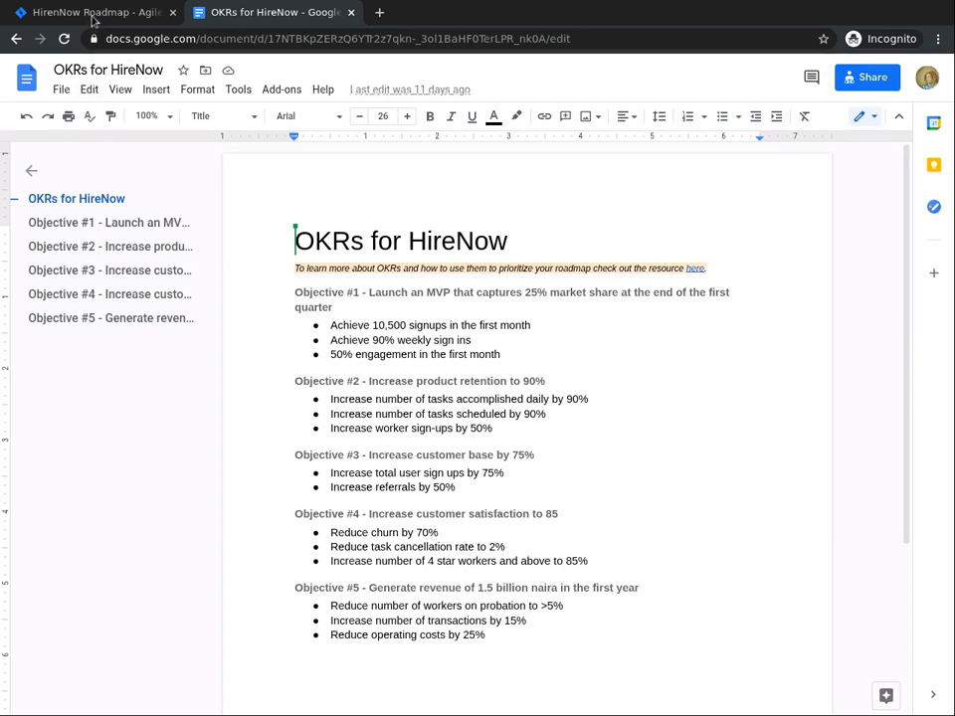
click(35, 12)
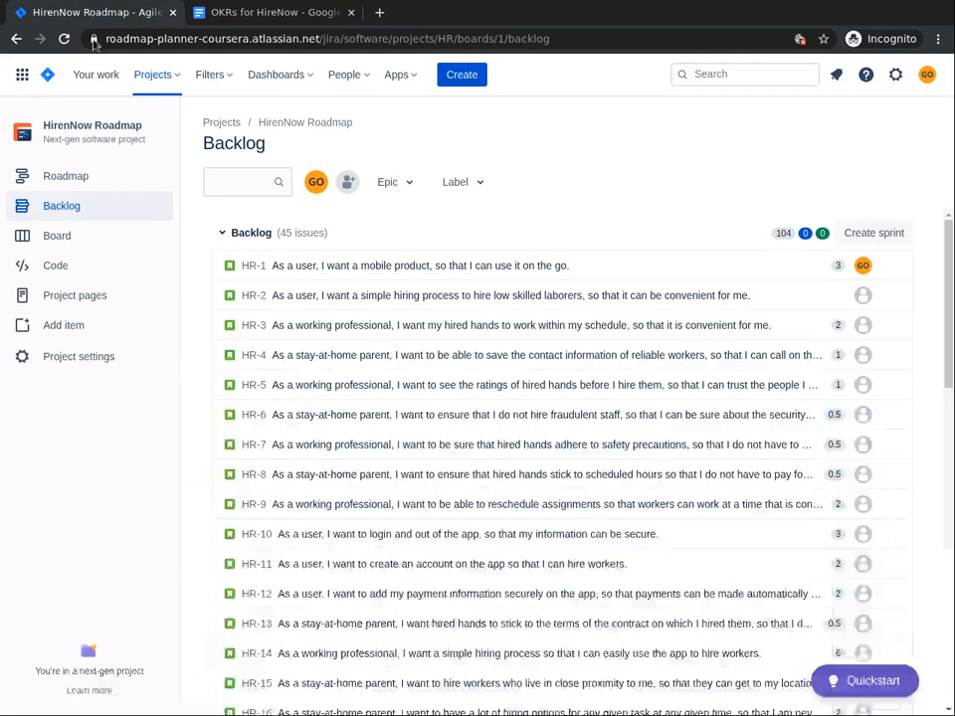
click(127, 179)
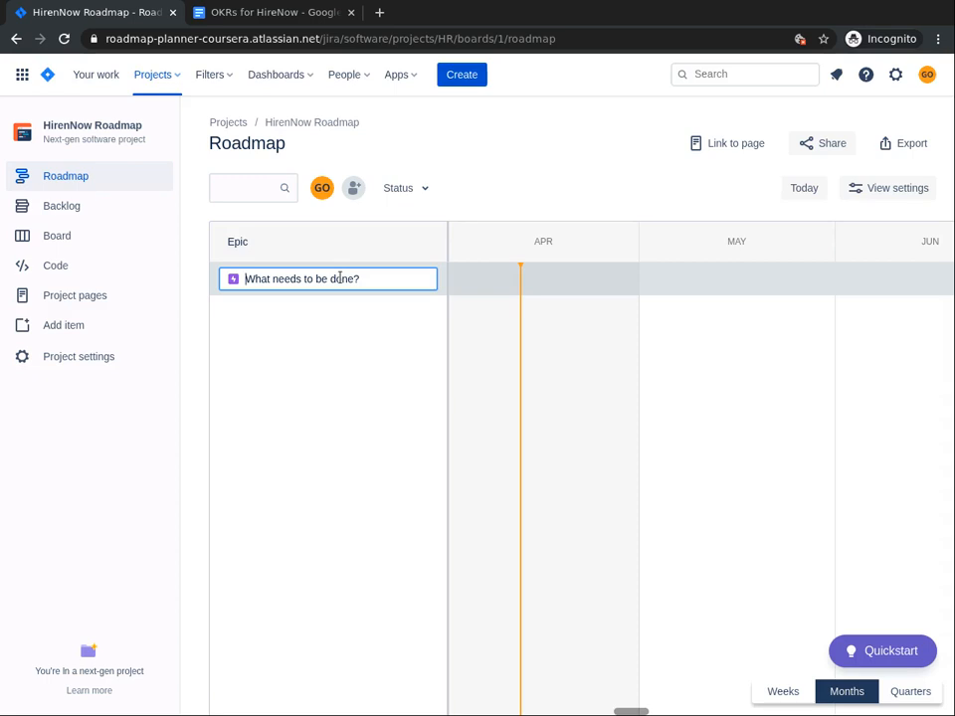
text(Build an MVP)
key(Return)
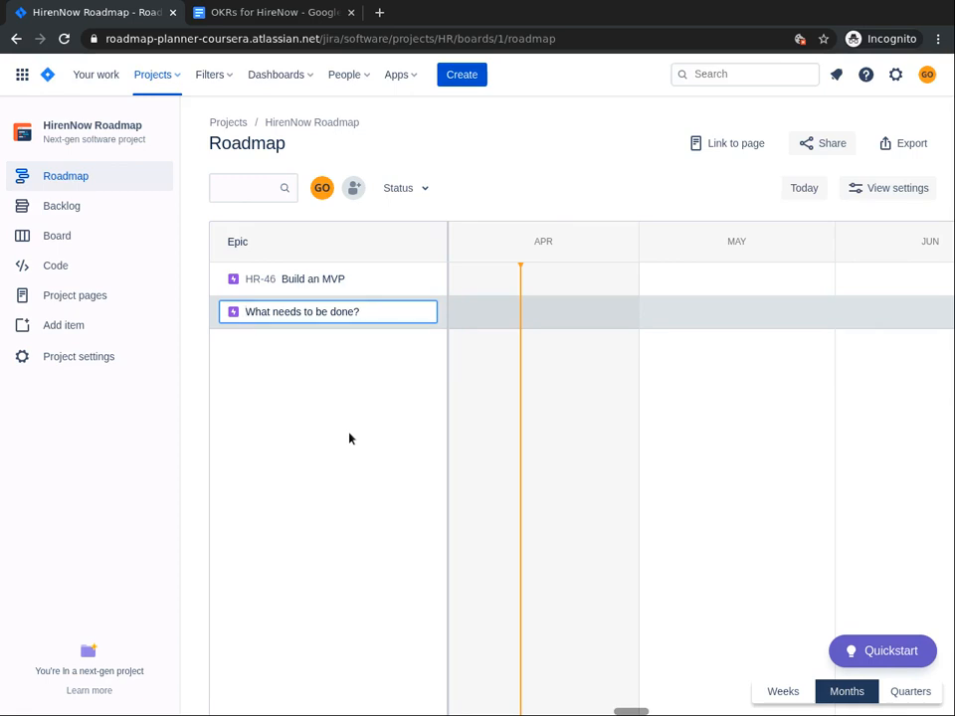
- Start a new issue of type Epic with the summary "IMprove the product's UX"
click(461, 73)
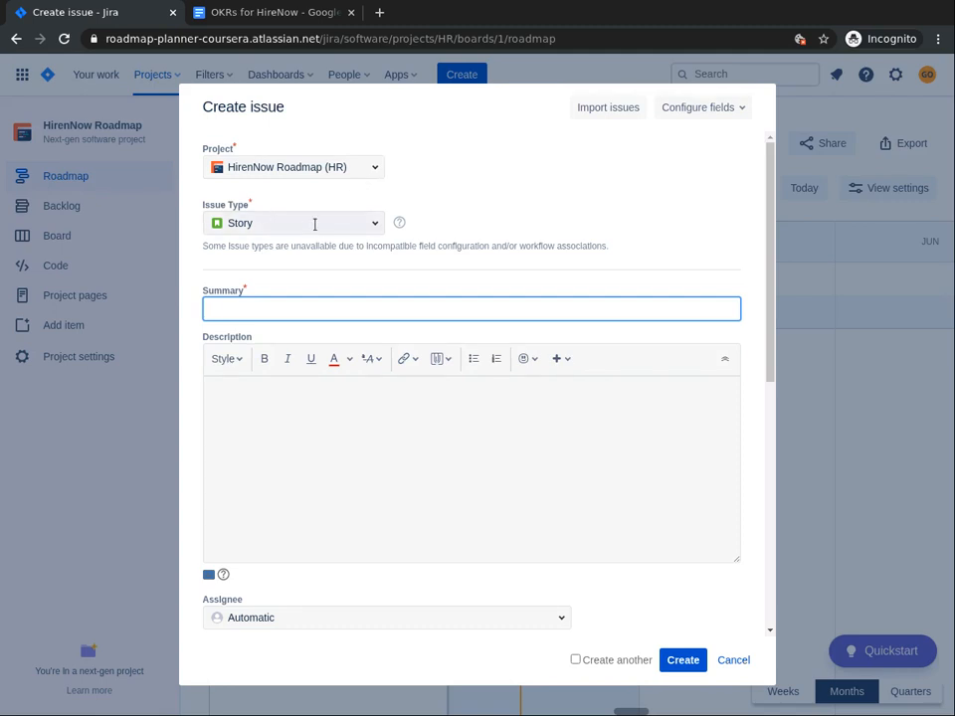
click(368, 225)
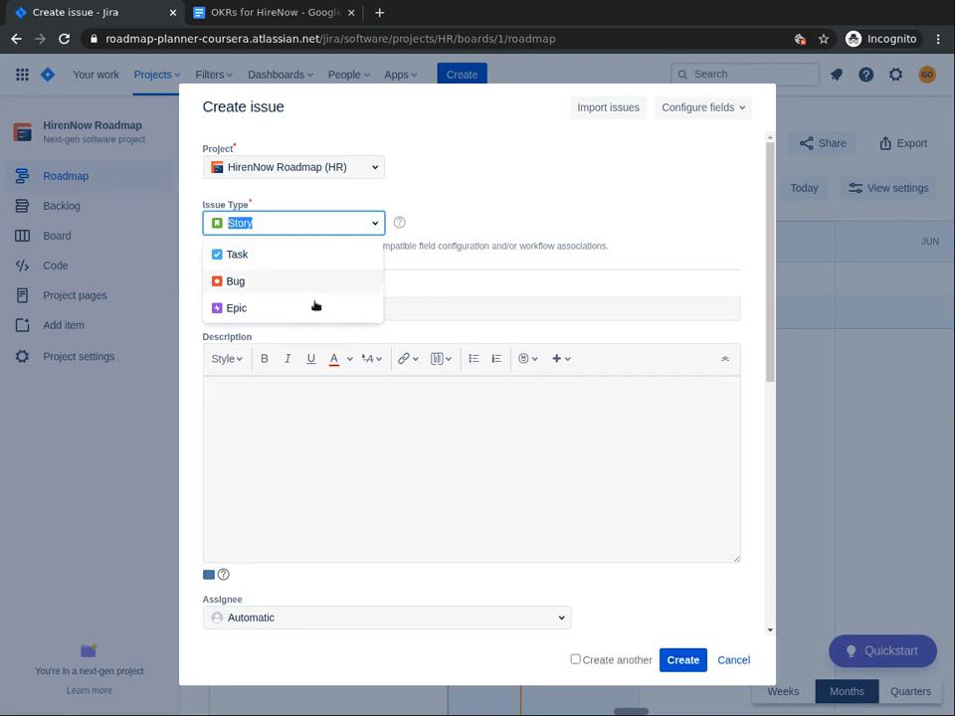
click(232, 312)
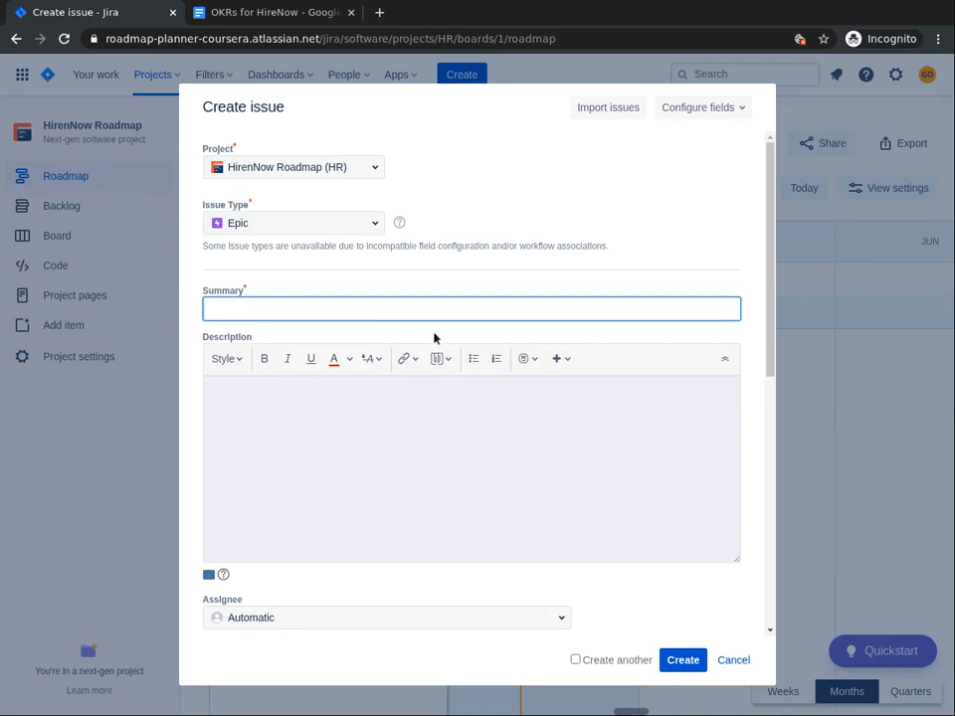
text(IMprove the product's UX)
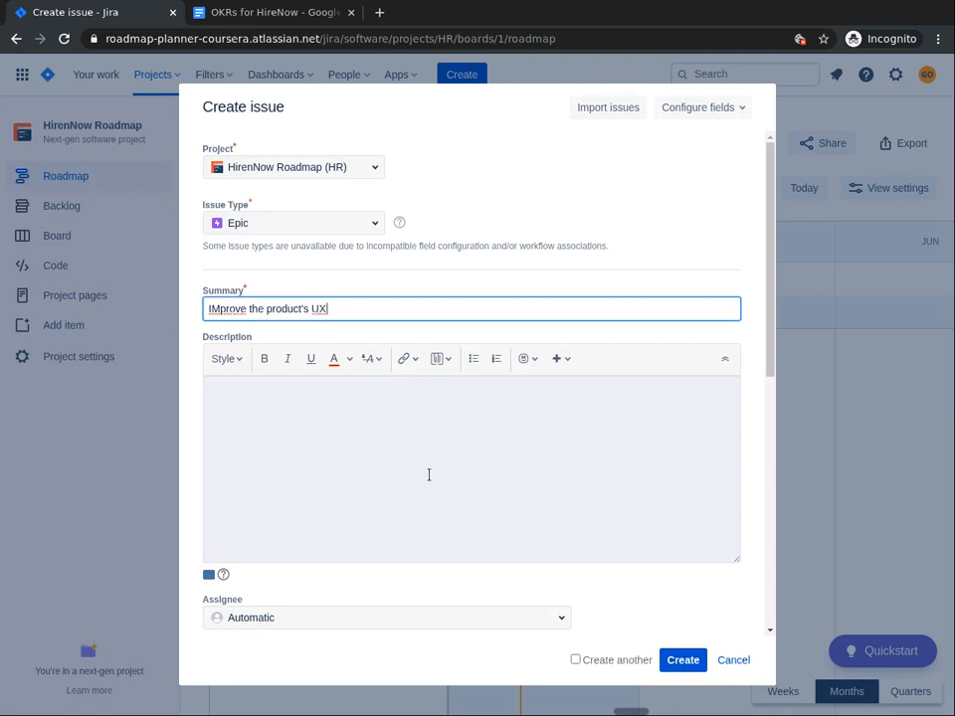
- Set the assignee of the new epic to the suggested team member
click(769, 633)
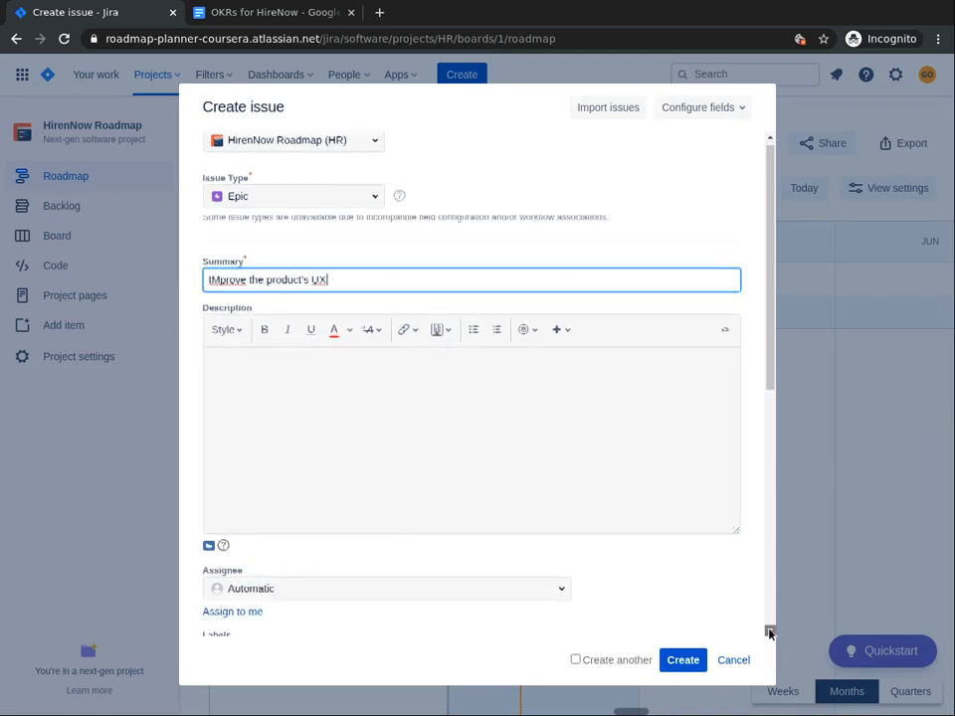
click(769, 632)
click(769, 633)
click(769, 632)
click(769, 633)
click(769, 633)
click(769, 633)
click(769, 633)
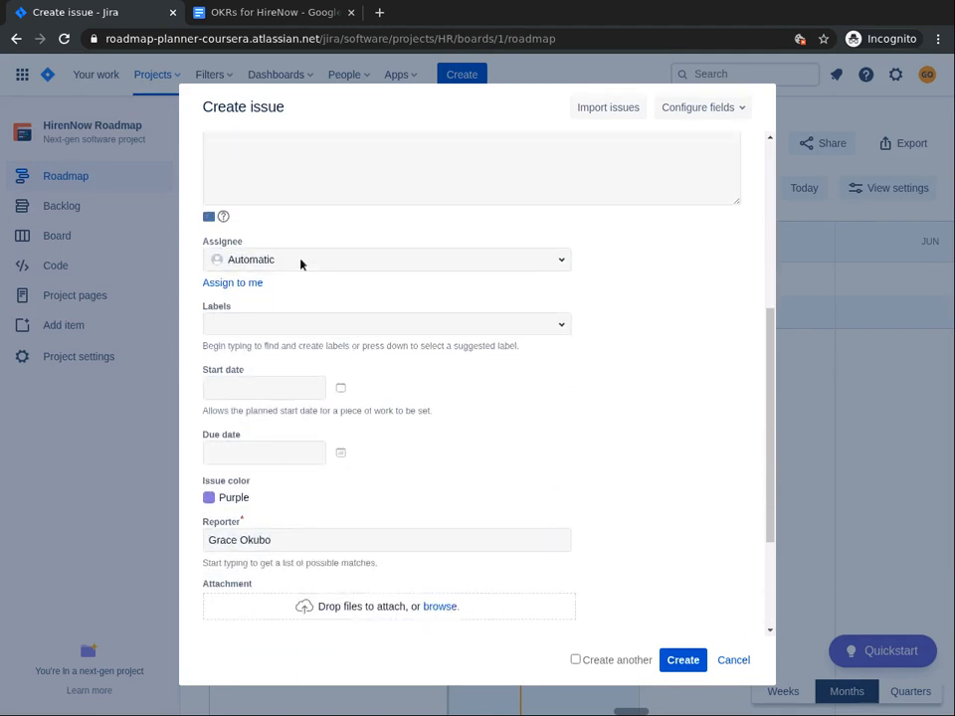
click(295, 255)
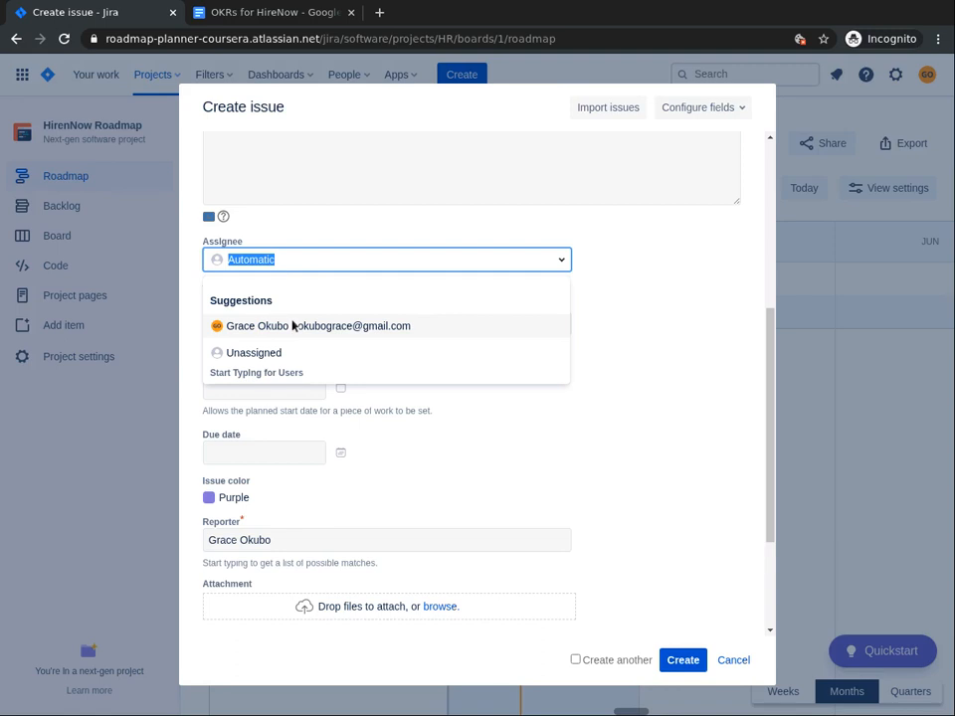
click(289, 326)
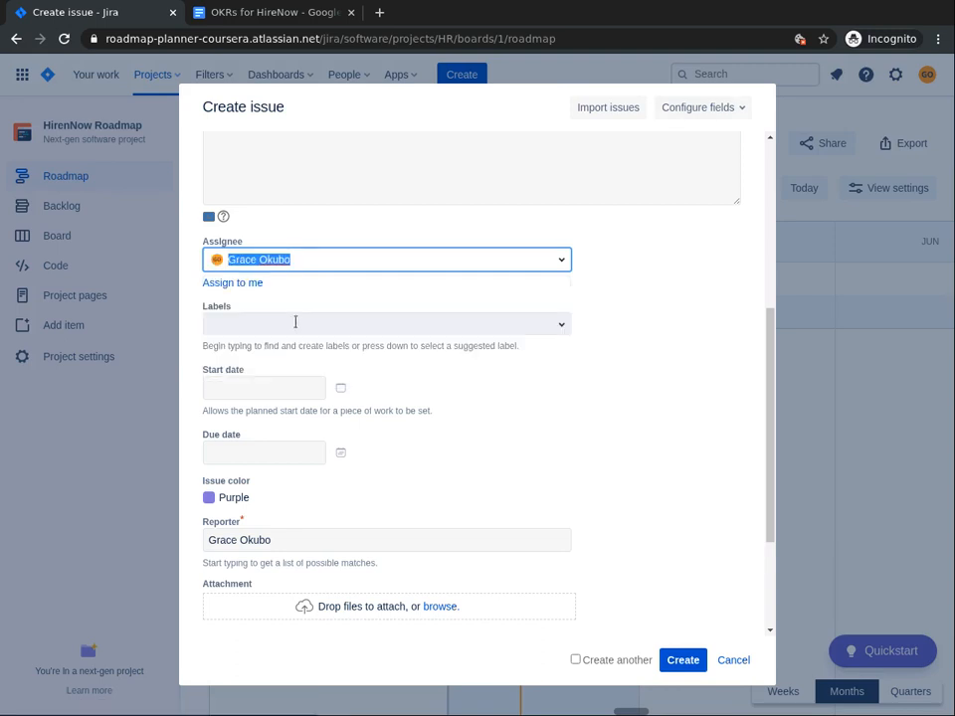
- Give the new epic a start date of 18/Apr/21 and a due date of 30/Apr/21, and create it
click(339, 389)
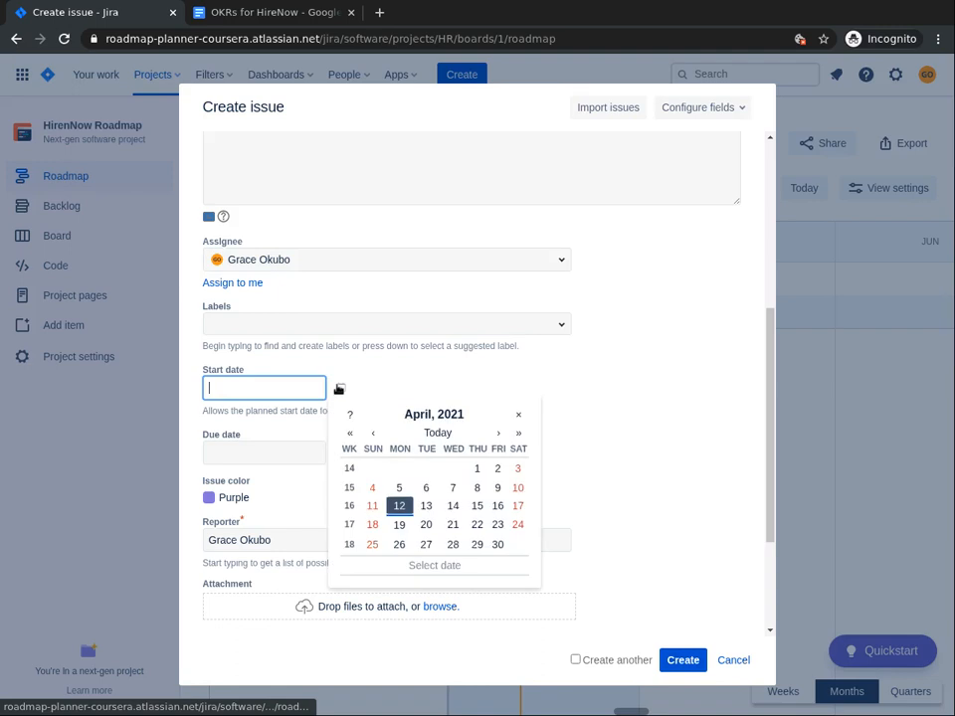
click(371, 525)
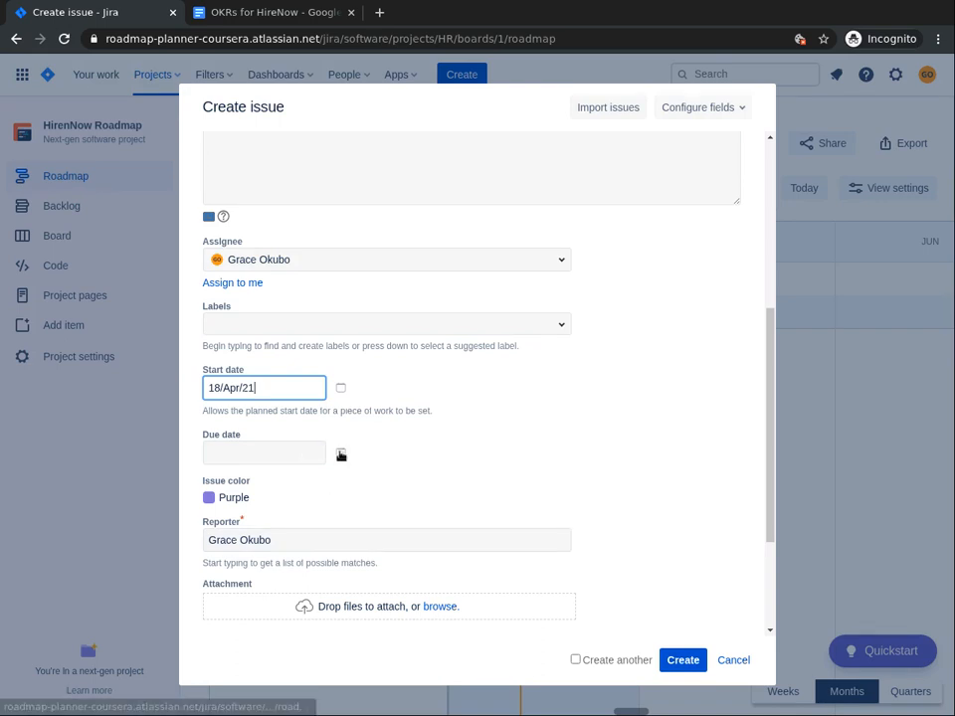
click(341, 453)
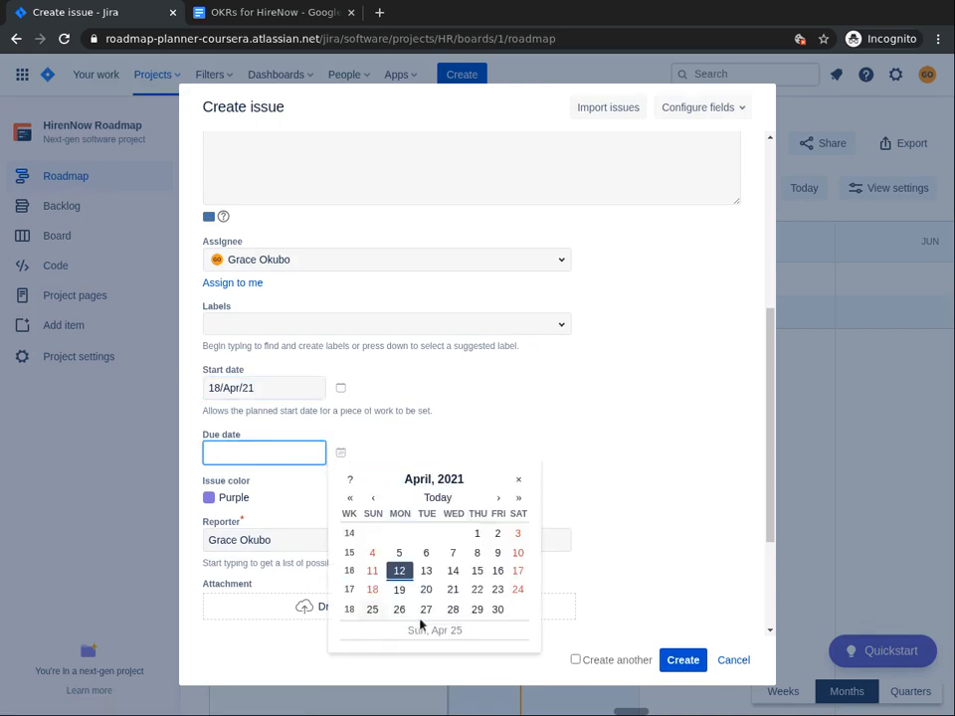
click(497, 609)
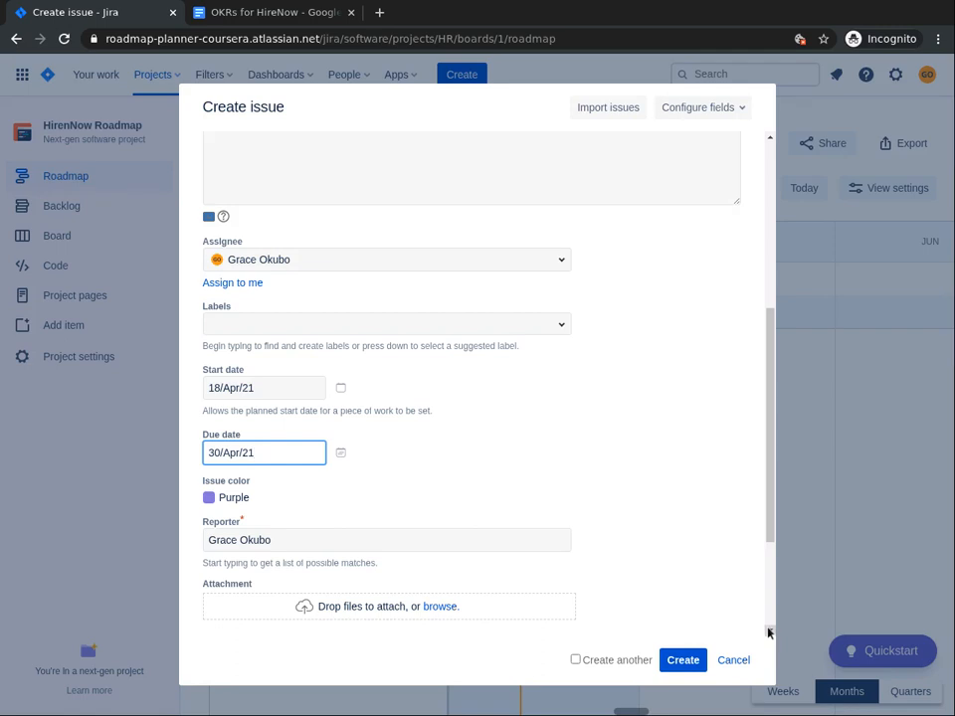
scroll(769, 633, down, 4)
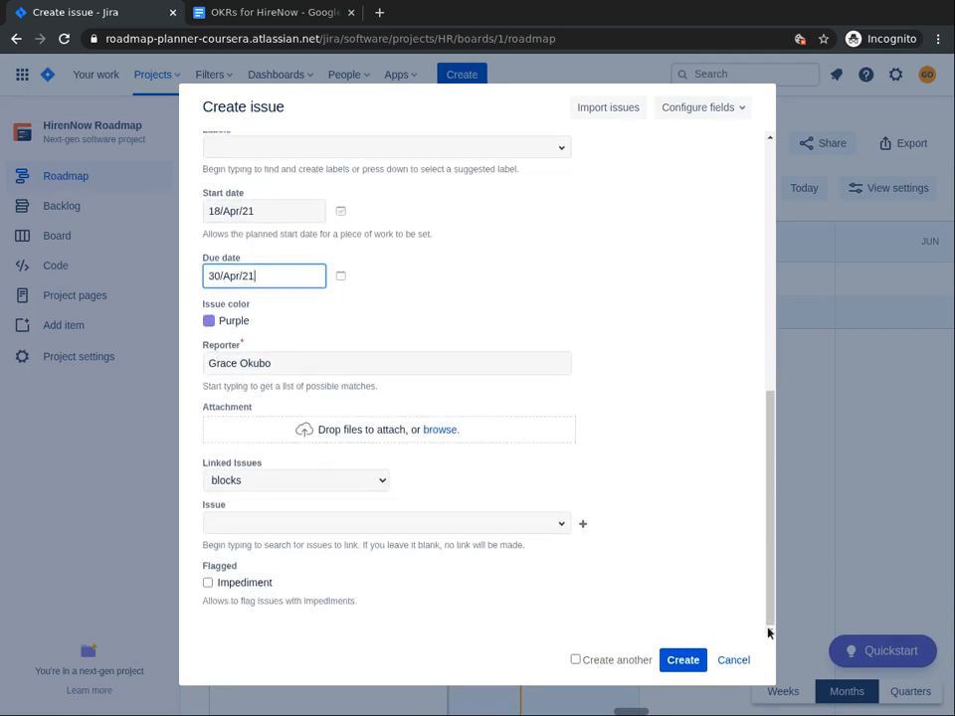
click(681, 662)
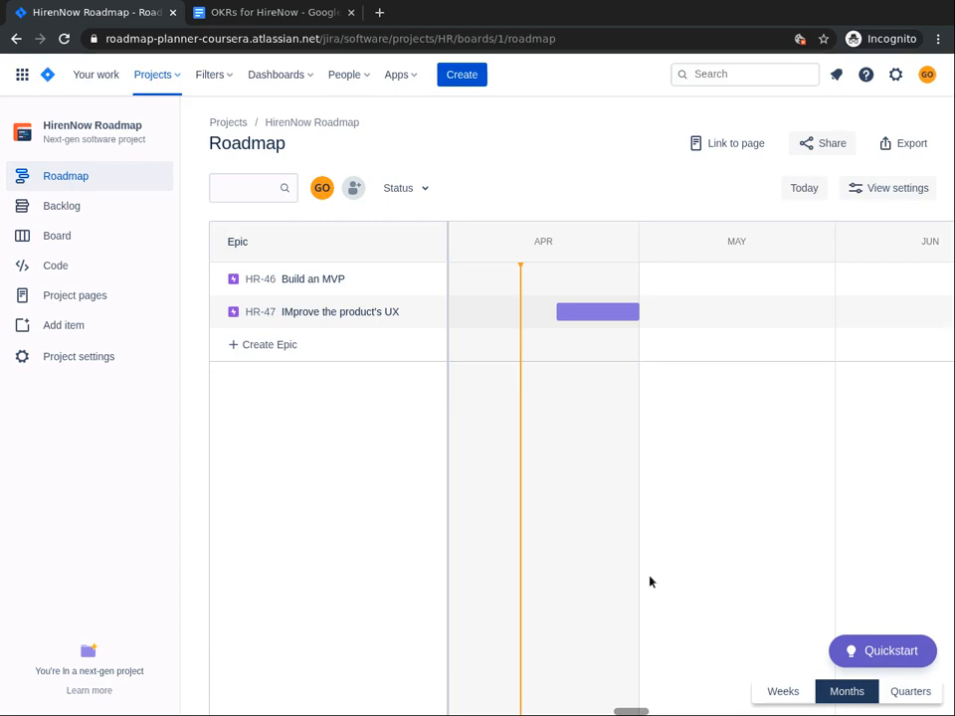
mouse_move(607, 318)
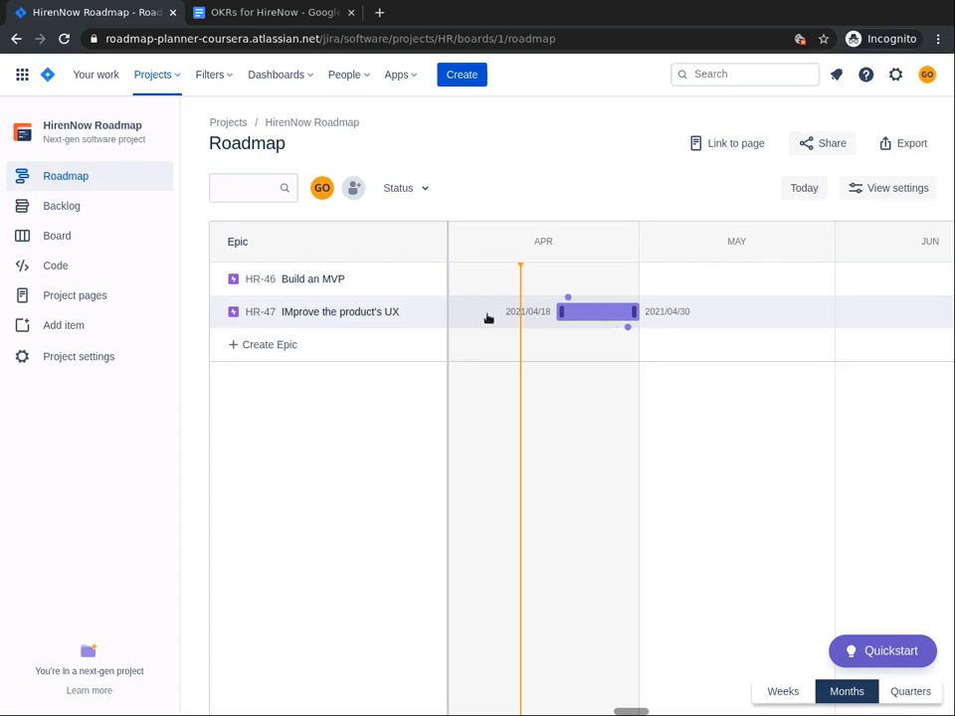
- Assign the "Build an MVP" epic to the suggested team member and set its start date to 4/13/2021
click(318, 284)
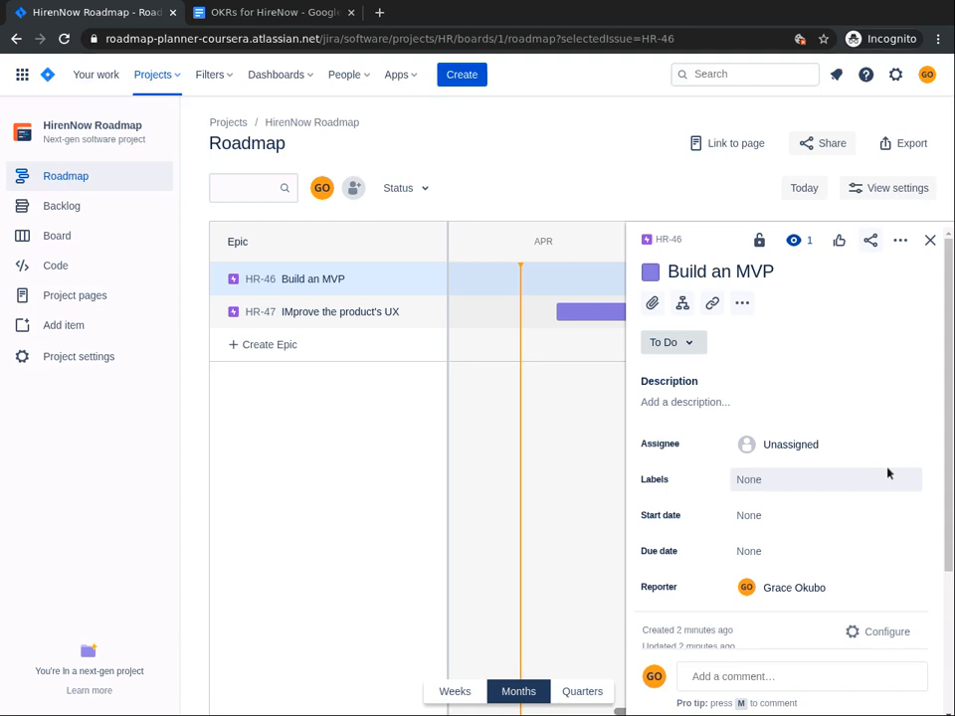
click(782, 439)
click(787, 480)
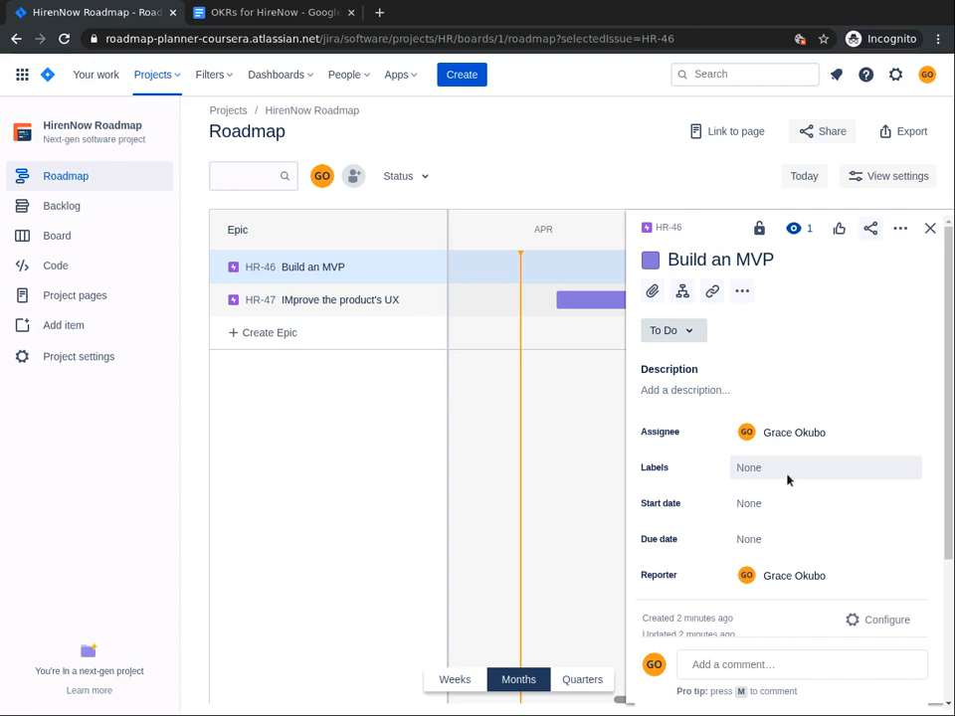
click(741, 502)
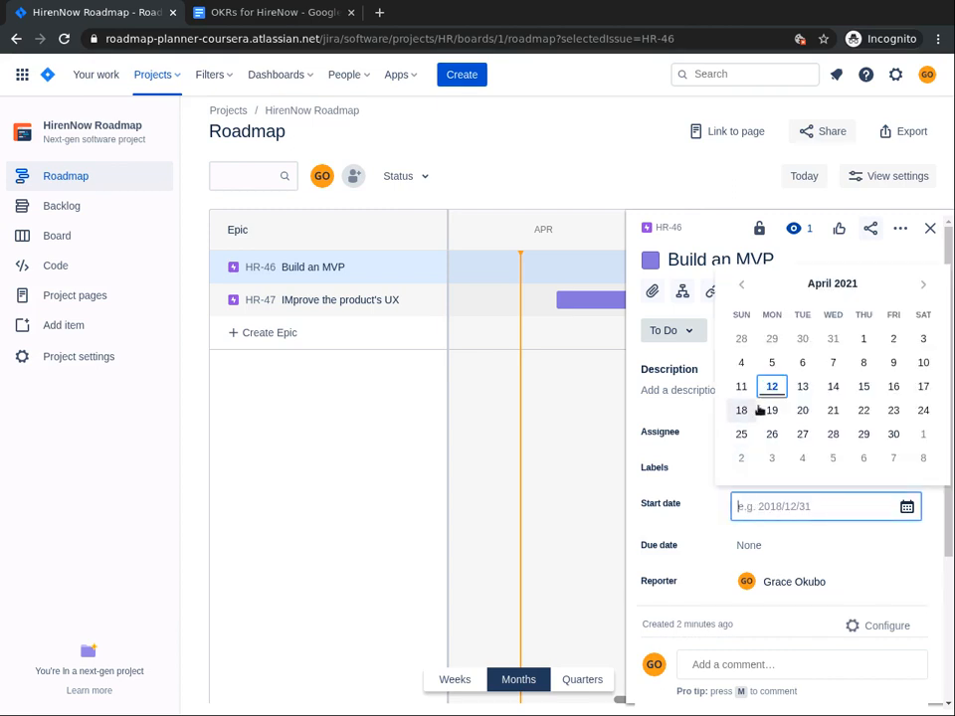
click(803, 386)
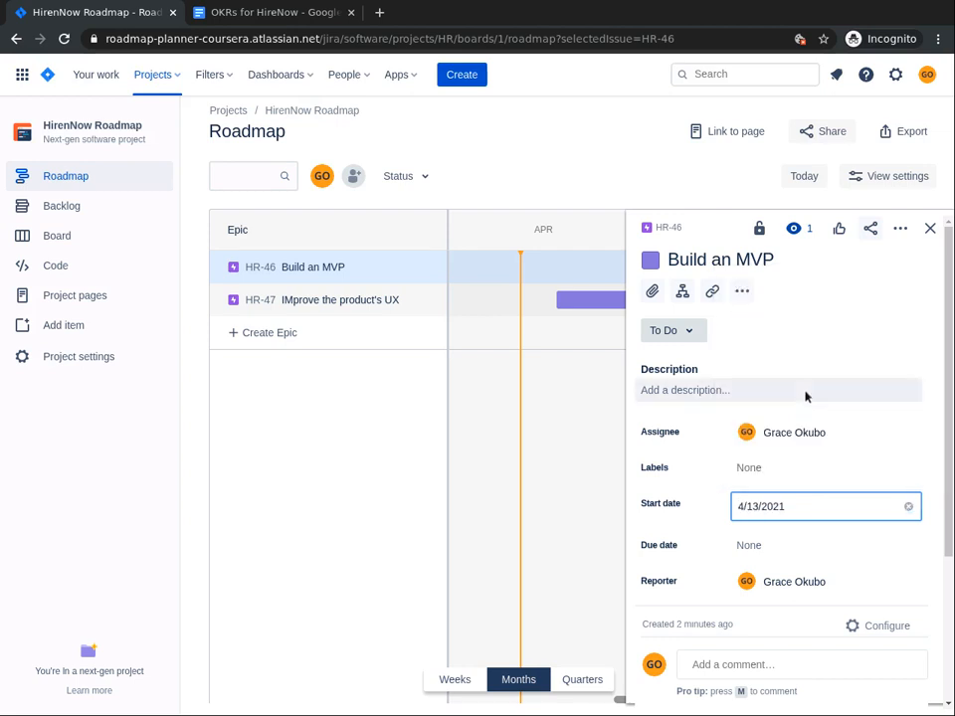
- Try to set the due date of the "Build an MVP" epic to 4/26/2021
click(747, 542)
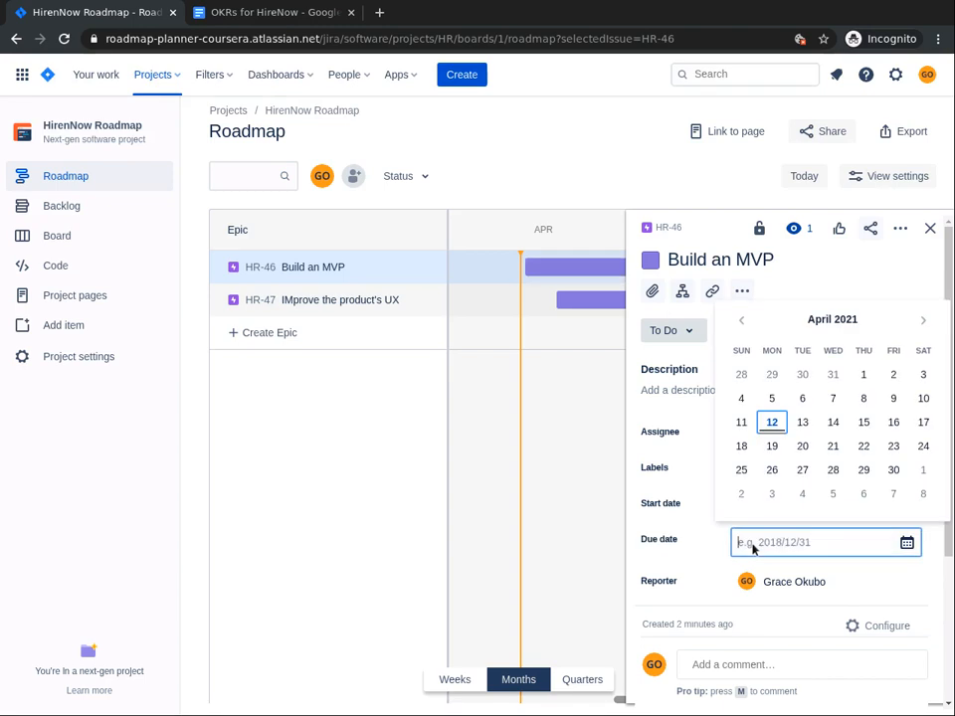
click(773, 471)
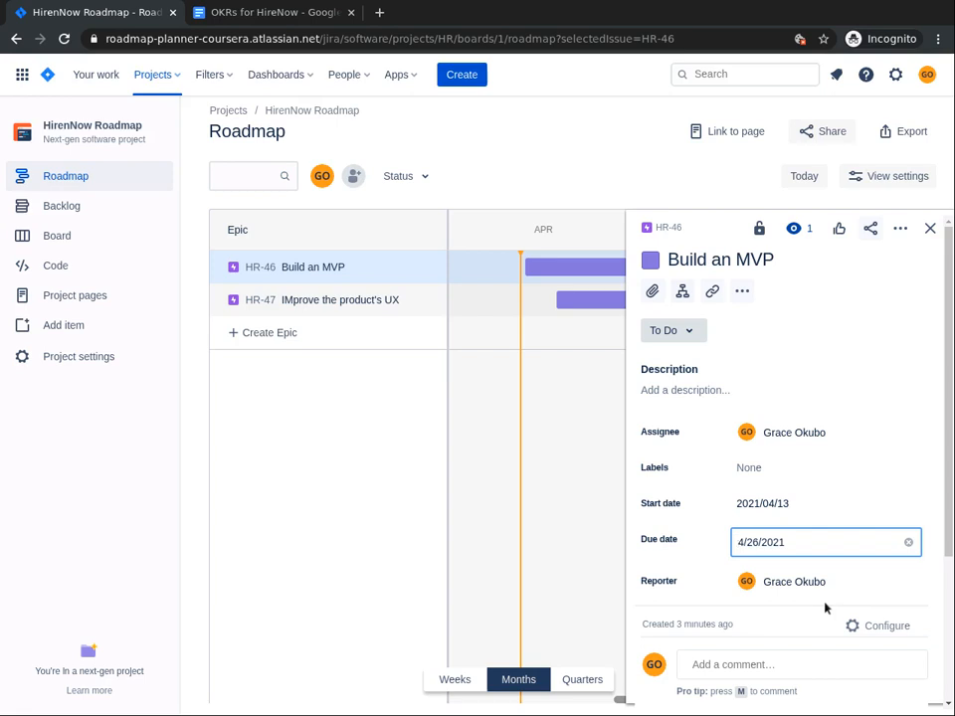
click(925, 229)
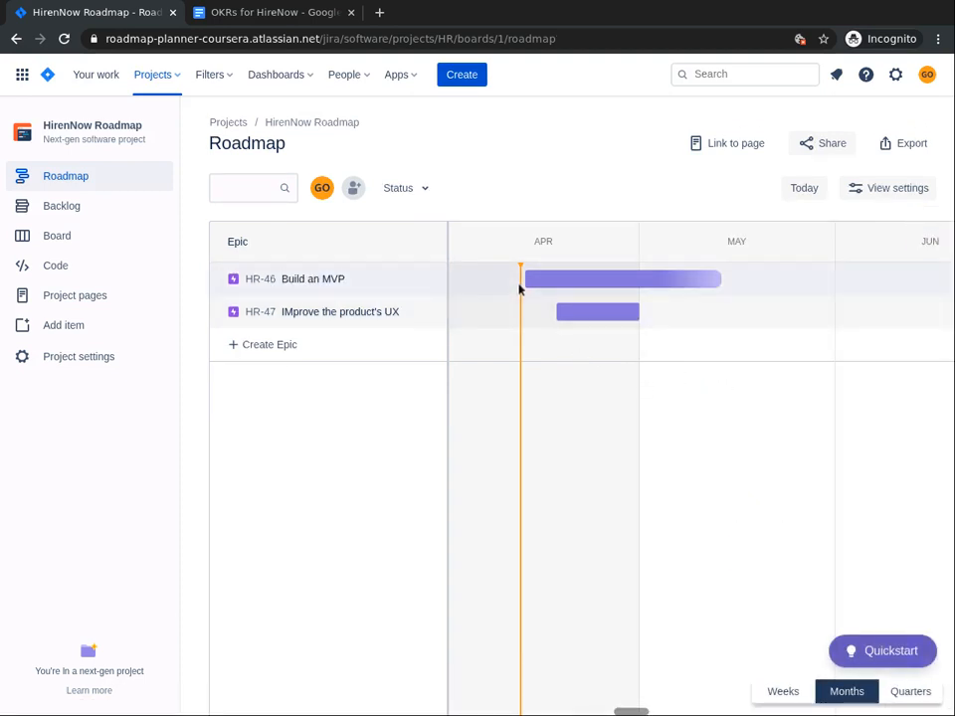
mouse_move(569, 279)
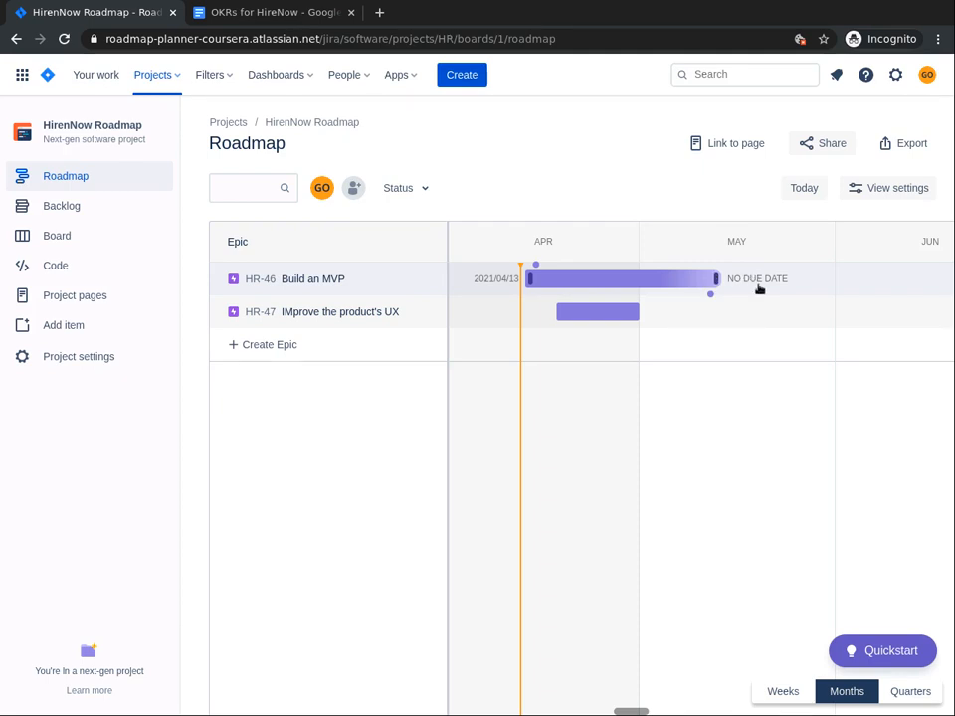
- Save 4/26/2021 as the due date of the "Build an MVP" epic and close its details
click(557, 282)
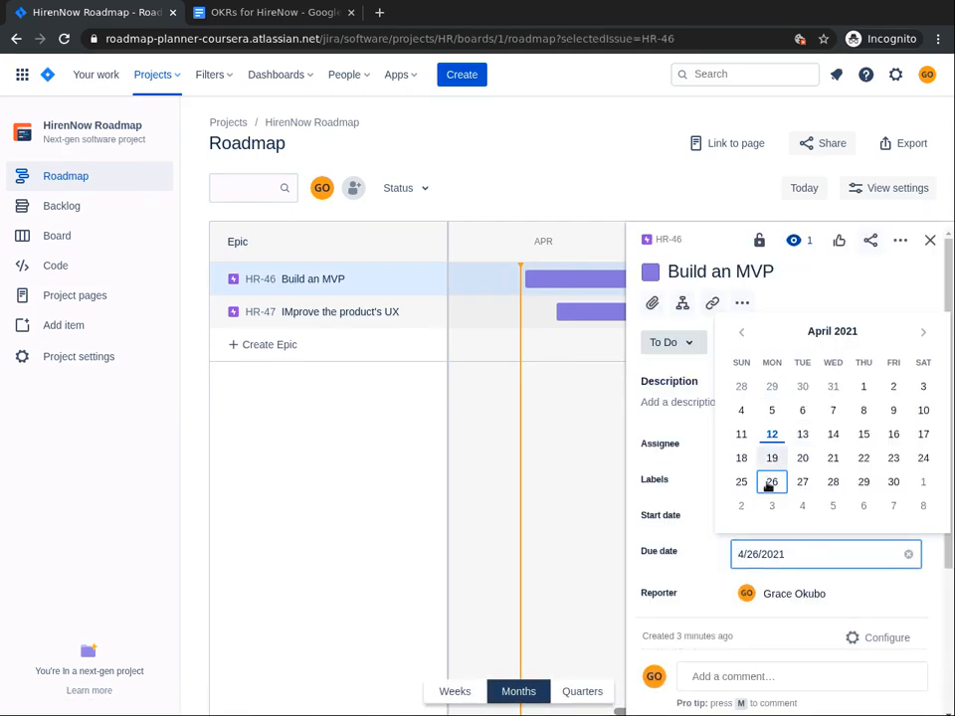
click(770, 484)
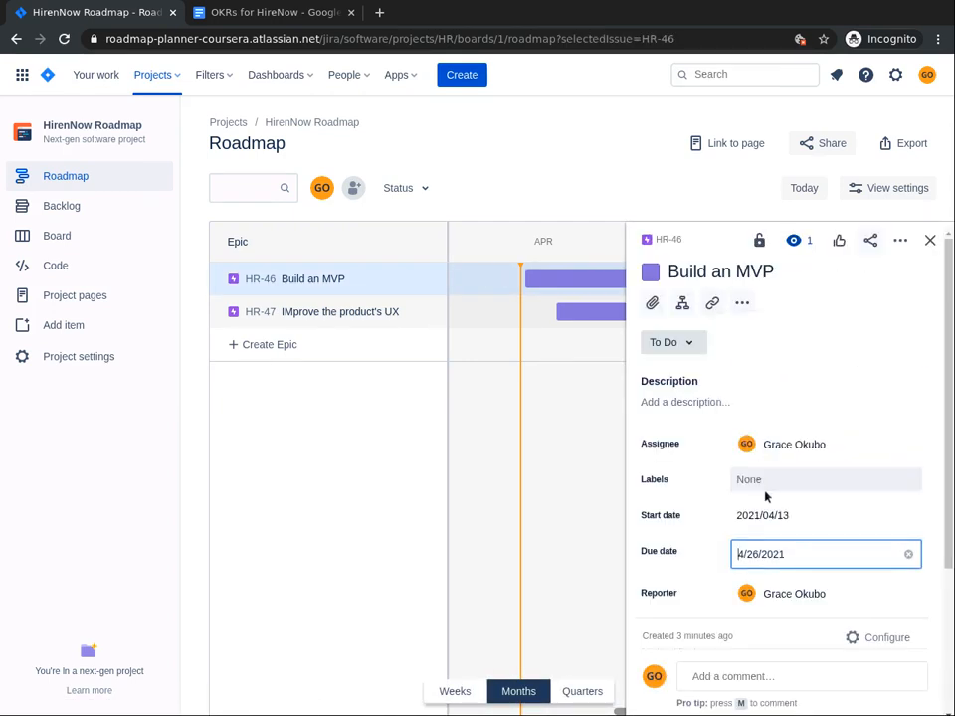
click(708, 575)
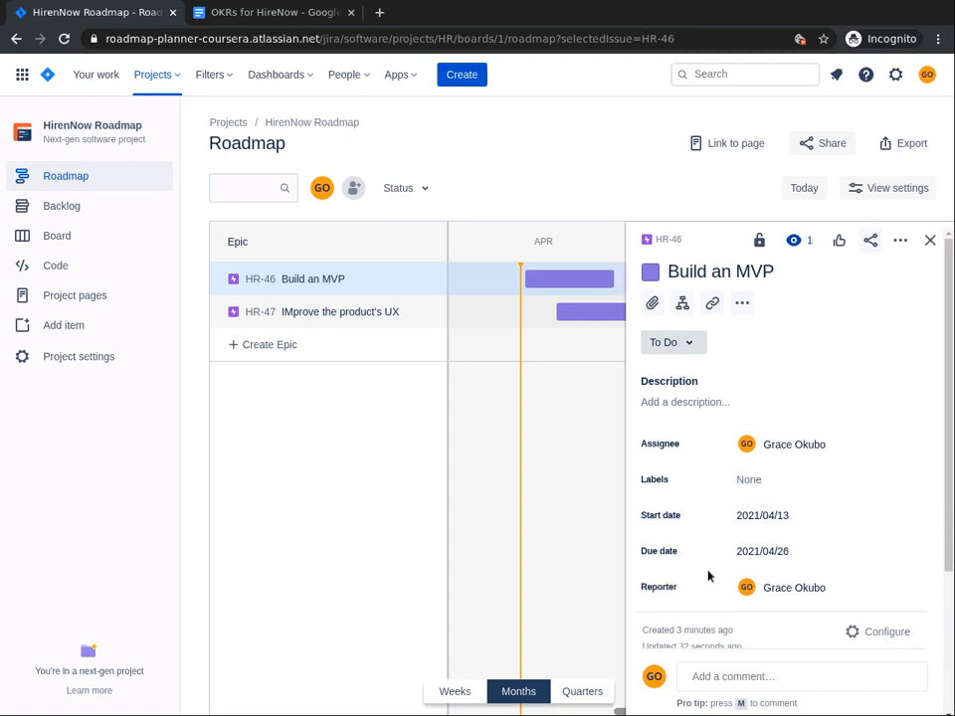
click(929, 239)
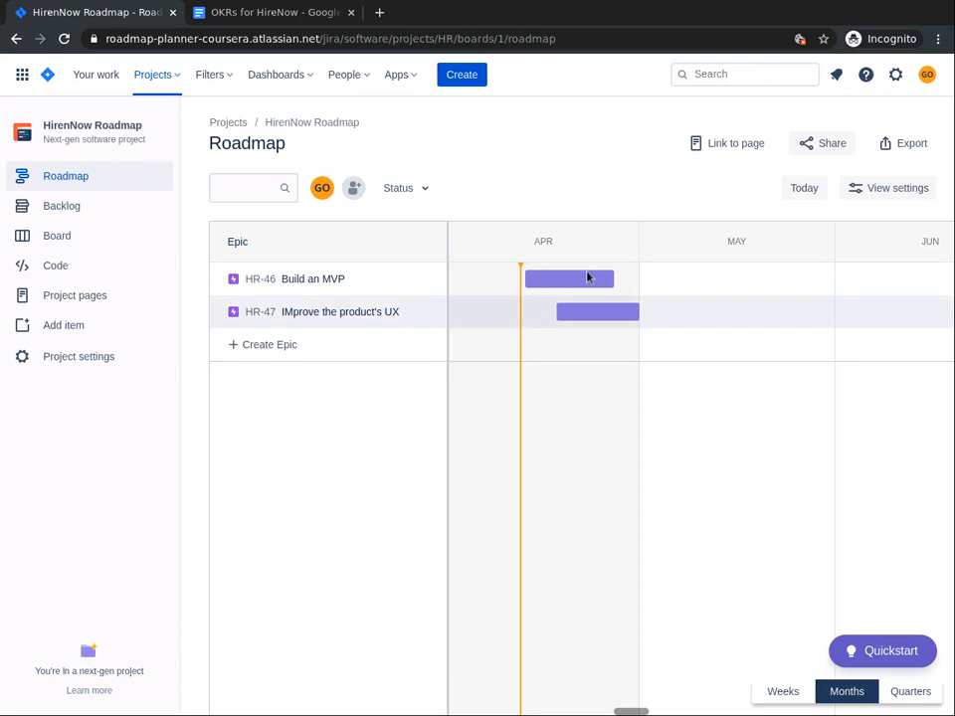
mouse_move(612, 284)
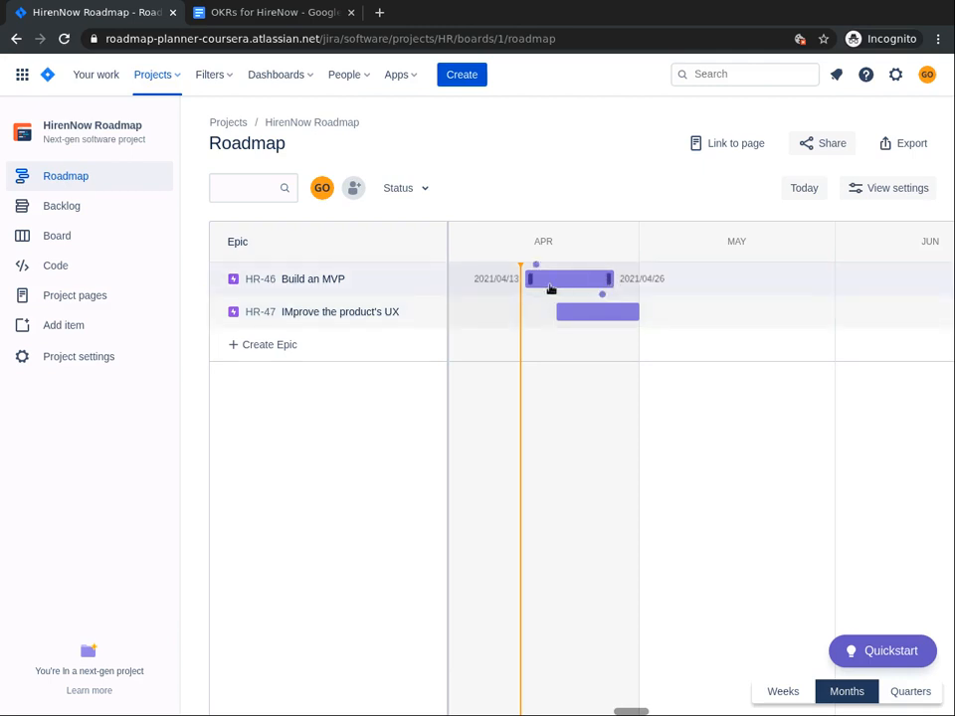